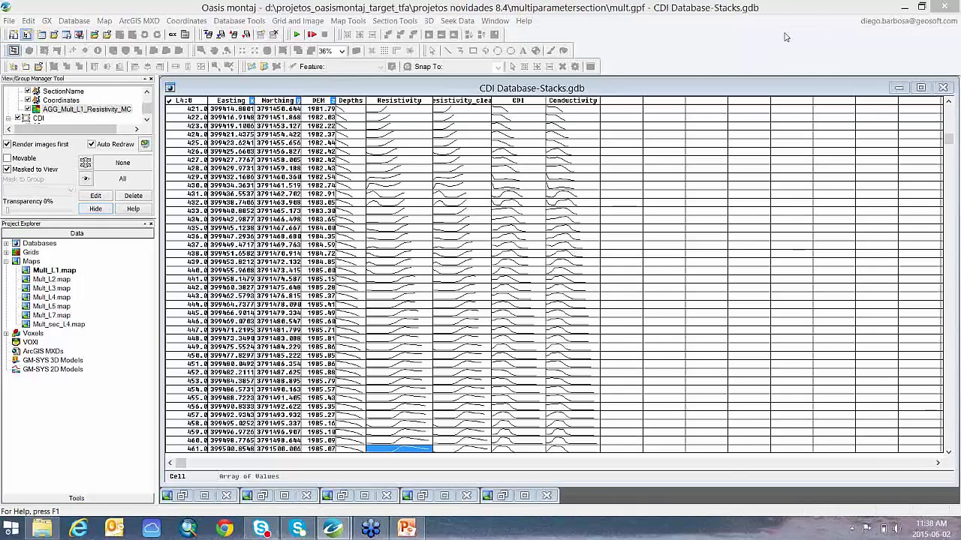
Step: Start creating multiparameter sections from the database and clear Resistivity, Conductivity and CDI from the channels to plot
{"action": "left_click", "coordinate": [403, 22]}
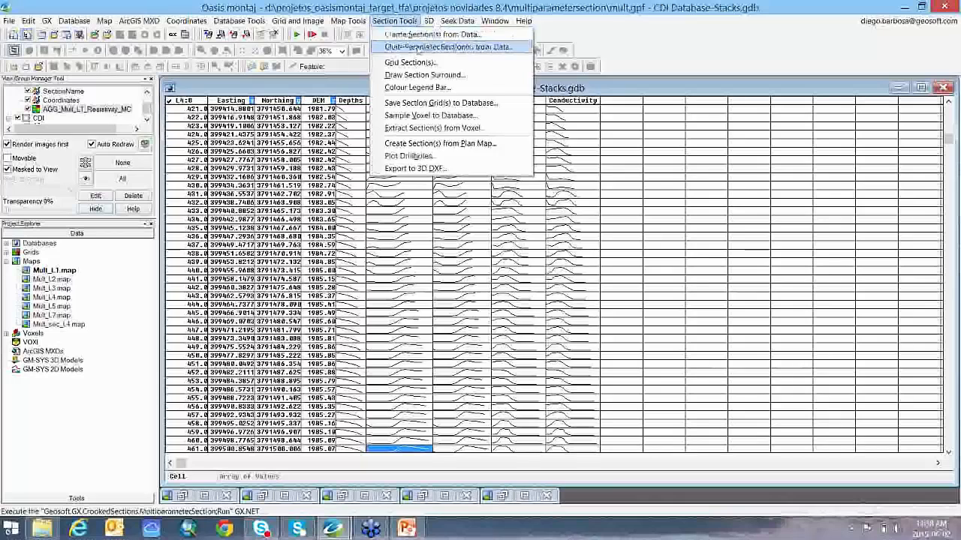
{"action": "left_click", "coordinate": [412, 47]}
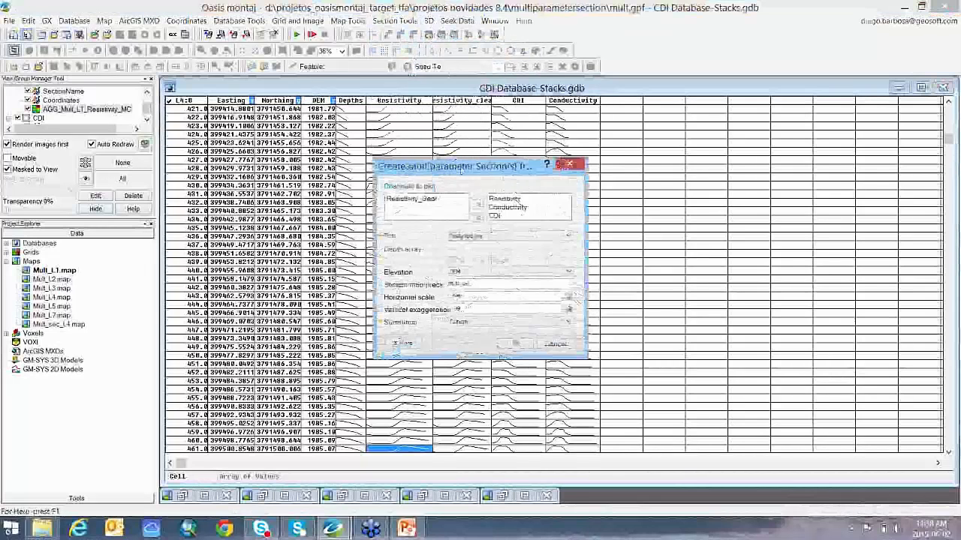
{"action": "left_click_drag", "start_coordinate": [442, 165], "coordinate": [705, 106]}
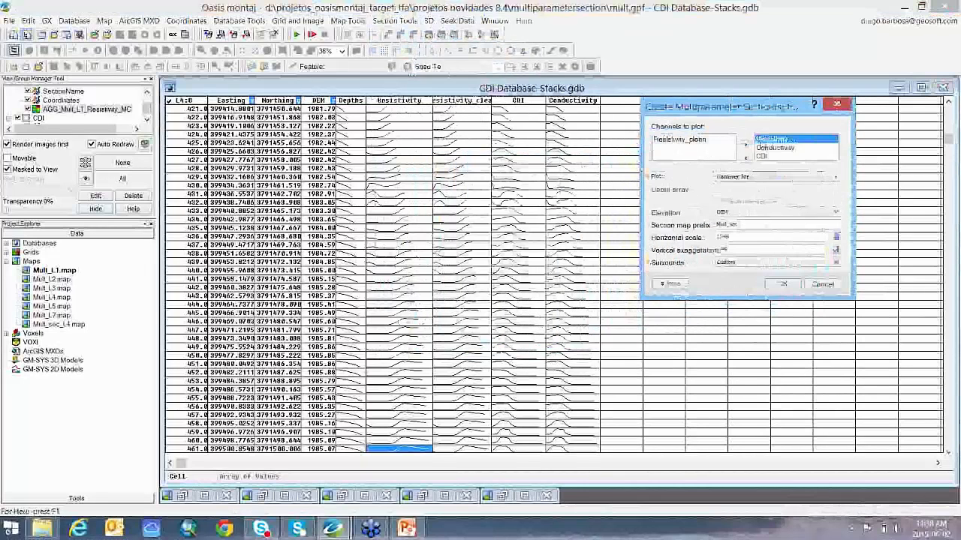
{"action": "left_click", "coordinate": [776, 149]}
{"action": "left_click", "coordinate": [776, 157], "text": "ctrl"}
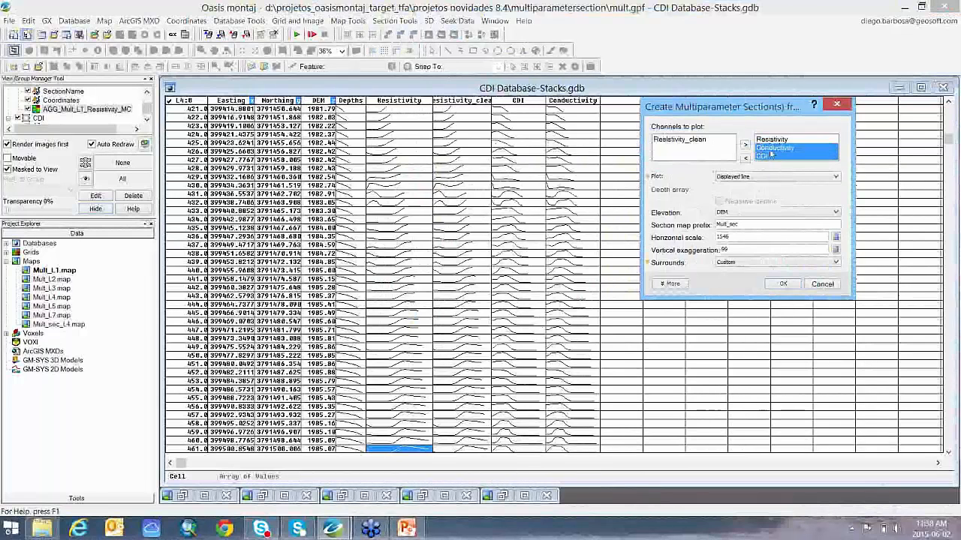
{"action": "left_click", "coordinate": [773, 140], "text": "ctrl"}
{"action": "left_click", "coordinate": [745, 158]}
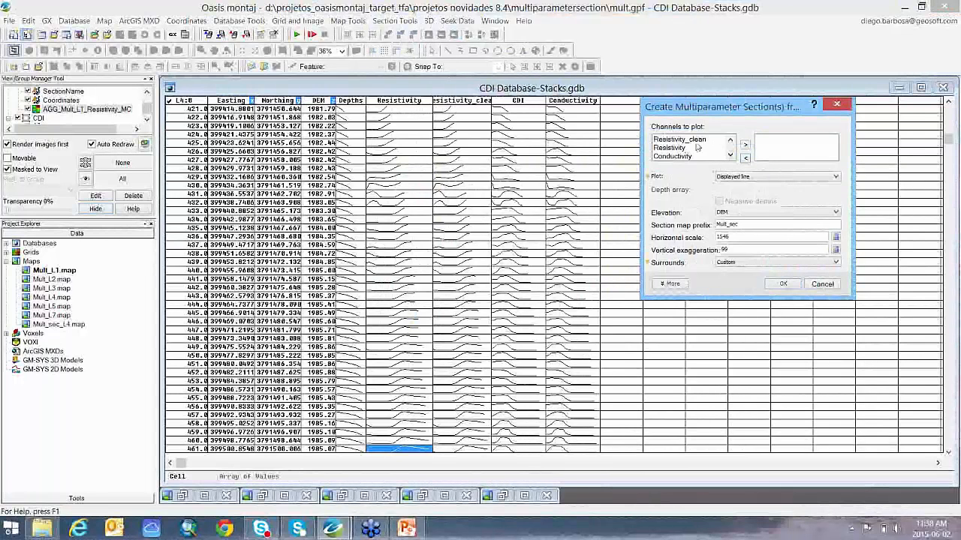
Step: Add Resistivity, Conductivity and CDI, in that order, to the channels to plot
{"action": "left_click", "coordinate": [677, 148]}
{"action": "left_click", "coordinate": [745, 145]}
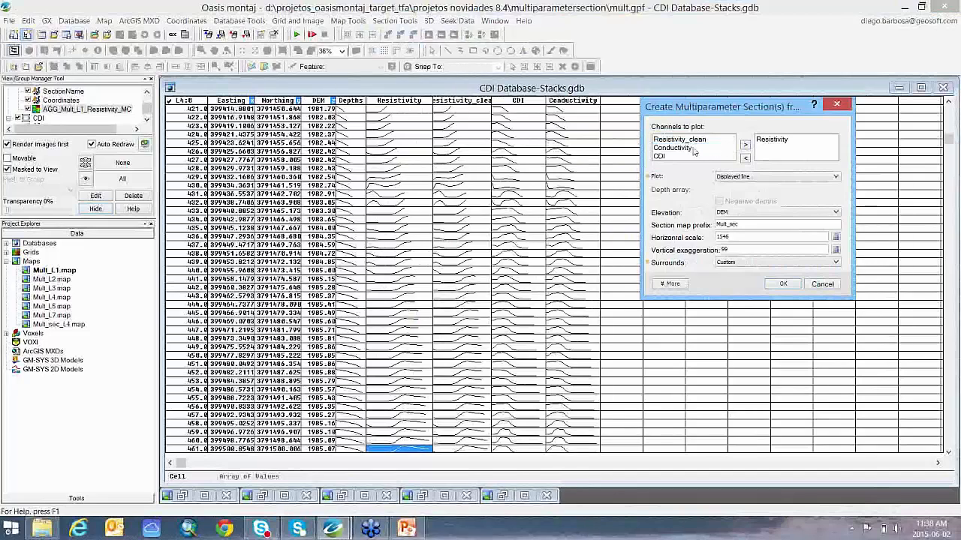
{"action": "left_click", "coordinate": [691, 148]}
{"action": "left_click", "coordinate": [745, 146]}
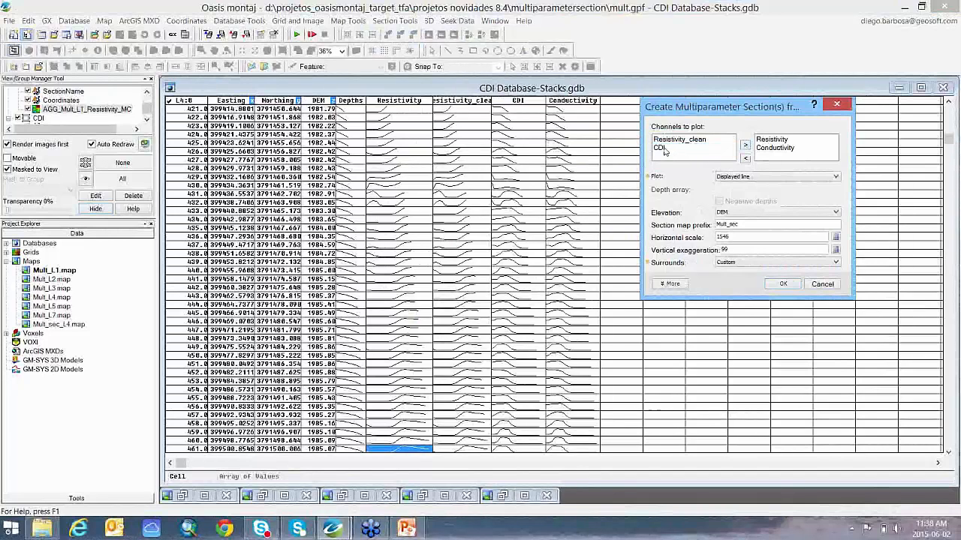
{"action": "left_click", "coordinate": [665, 148]}
{"action": "left_click", "coordinate": [744, 145]}
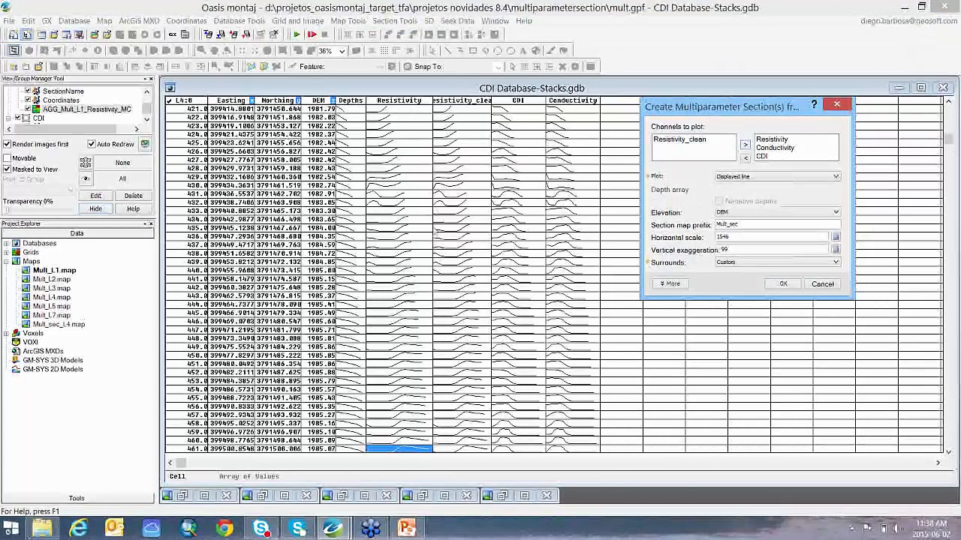
Step: Choose the displayed line as the section to plot and keep the surrounds set to Custom
{"action": "left_click", "coordinate": [779, 180]}
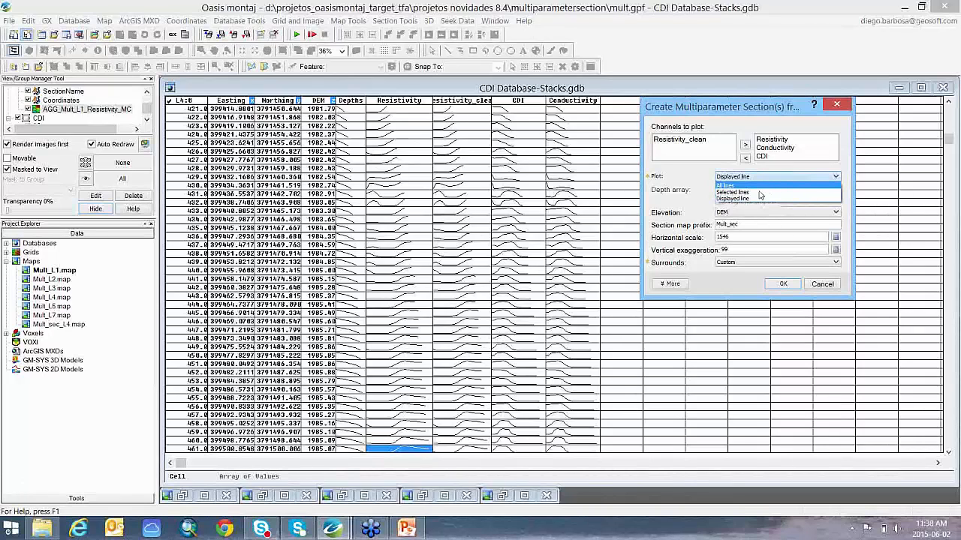
{"action": "left_click", "coordinate": [760, 197]}
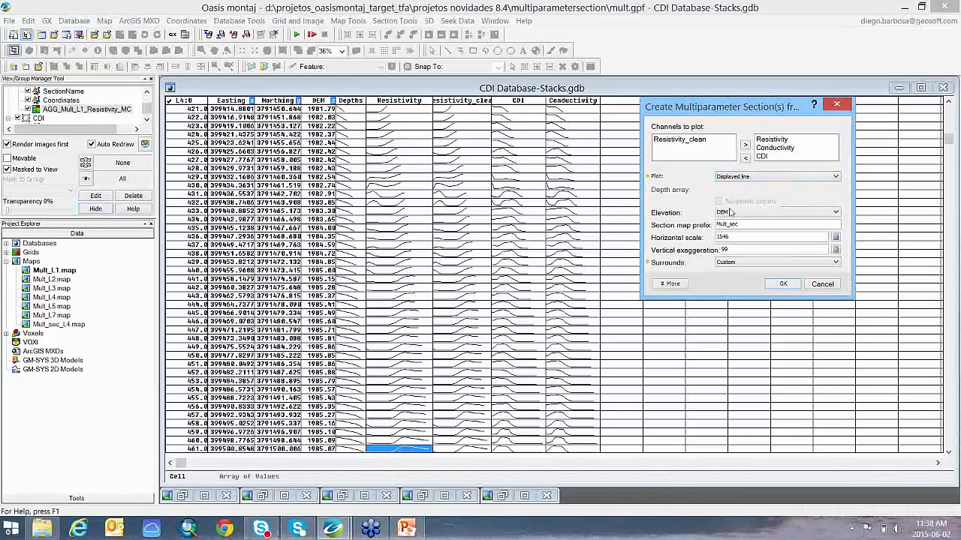
{"action": "left_click", "coordinate": [738, 263]}
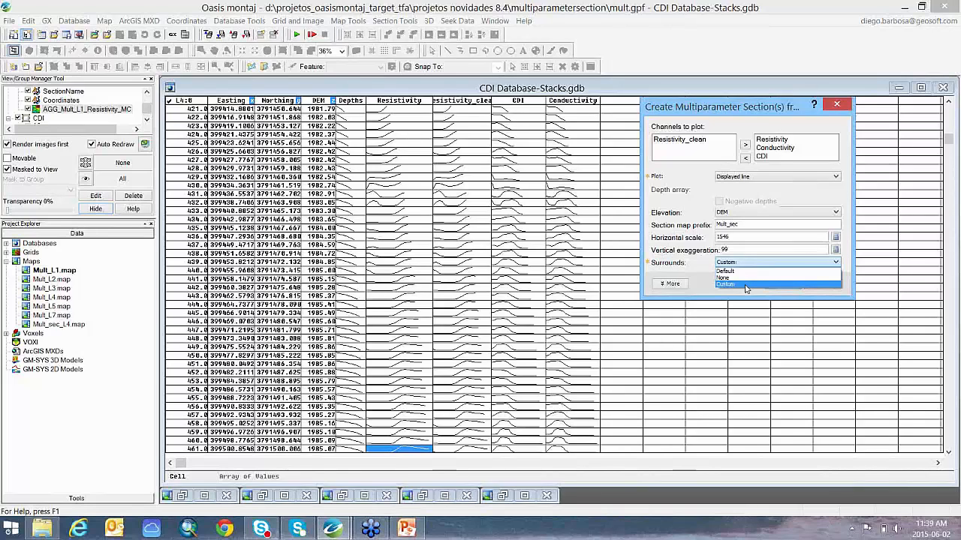
{"action": "left_click", "coordinate": [695, 283]}
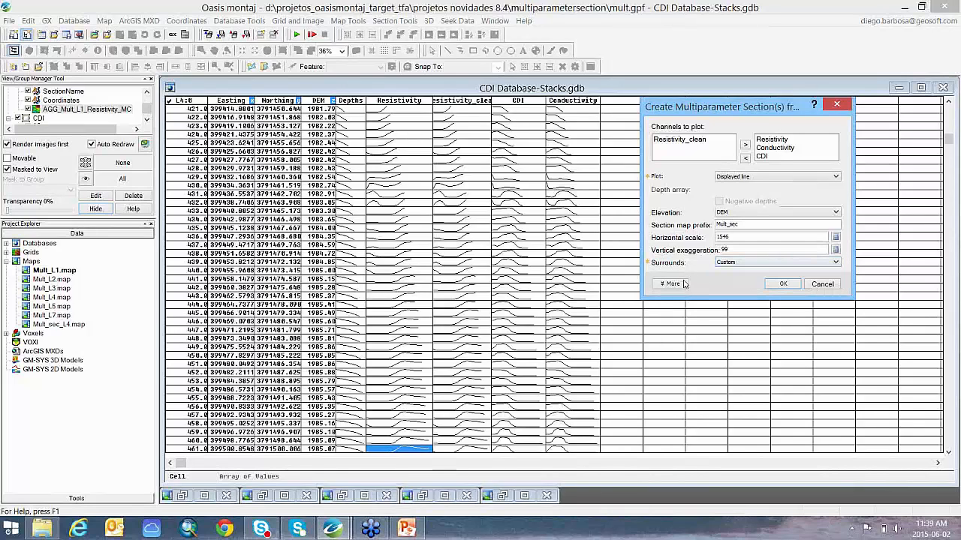
Step: Fill in the section's start and end horizontal extents and its top and bottom elevations with calculated defaults
{"action": "left_click", "coordinate": [679, 285]}
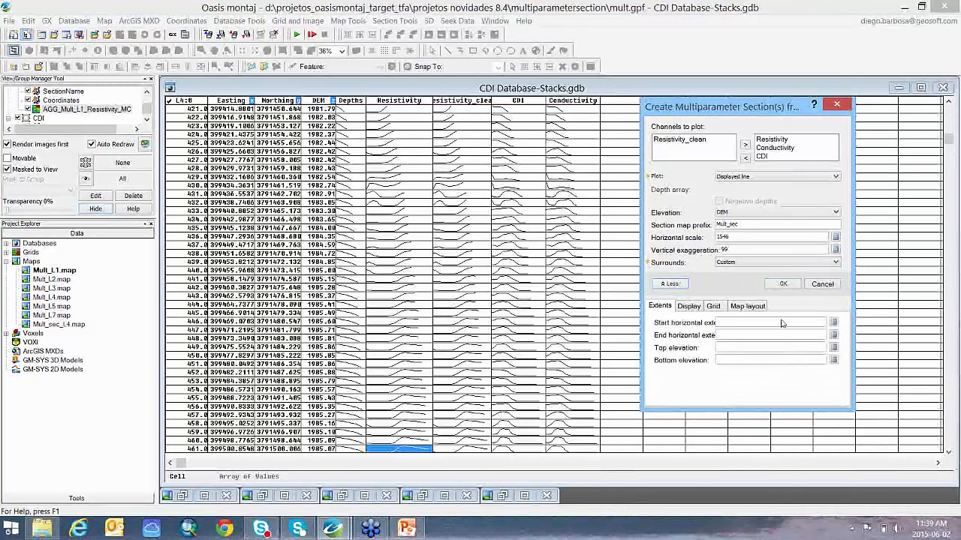
{"action": "left_click", "coordinate": [835, 324]}
{"action": "left_click", "coordinate": [833, 337]}
{"action": "left_click", "coordinate": [834, 348]}
{"action": "left_click", "coordinate": [833, 360]}
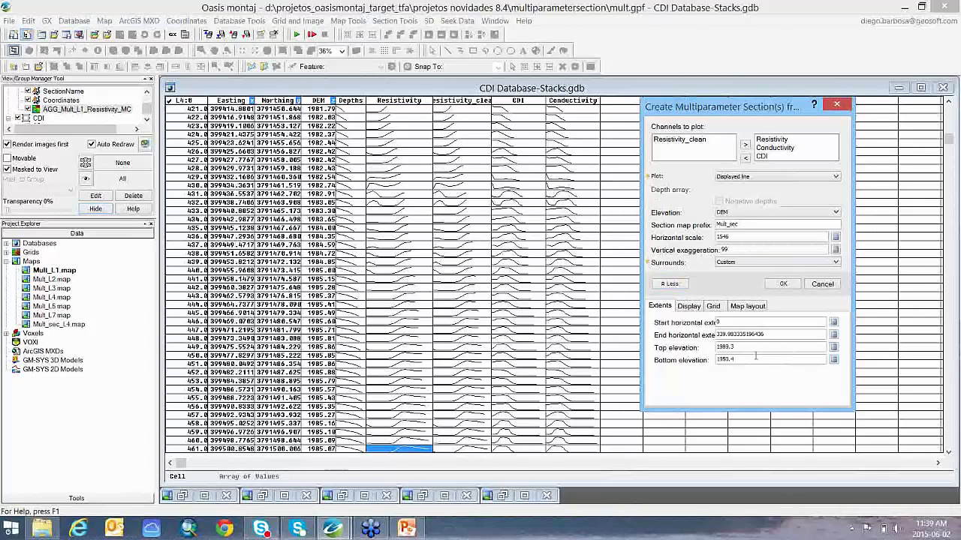
Step: Examine the section's display settings and the channels whose colours can be configured
{"action": "left_click", "coordinate": [689, 306]}
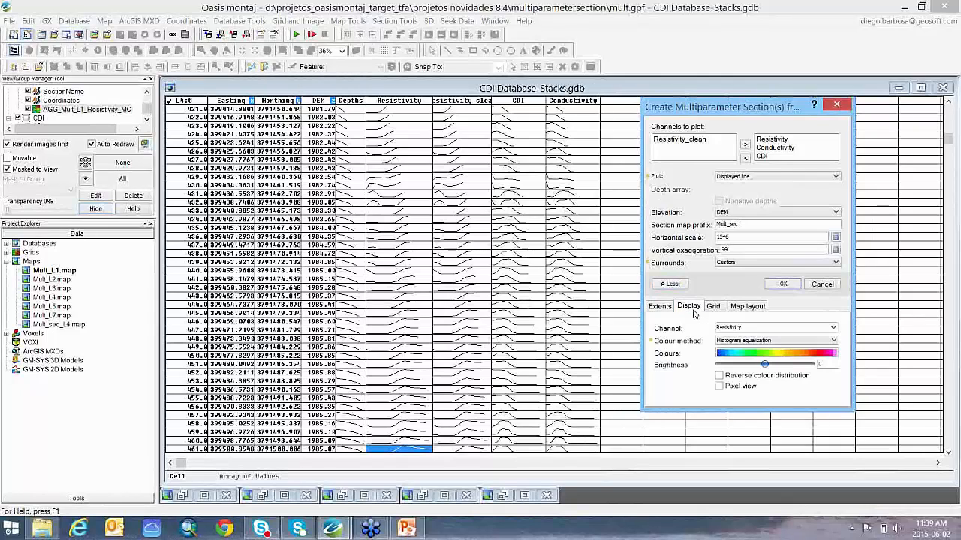
{"action": "left_click", "coordinate": [831, 329]}
{"action": "left_click", "coordinate": [831, 329]}
{"action": "left_click", "coordinate": [809, 326]}
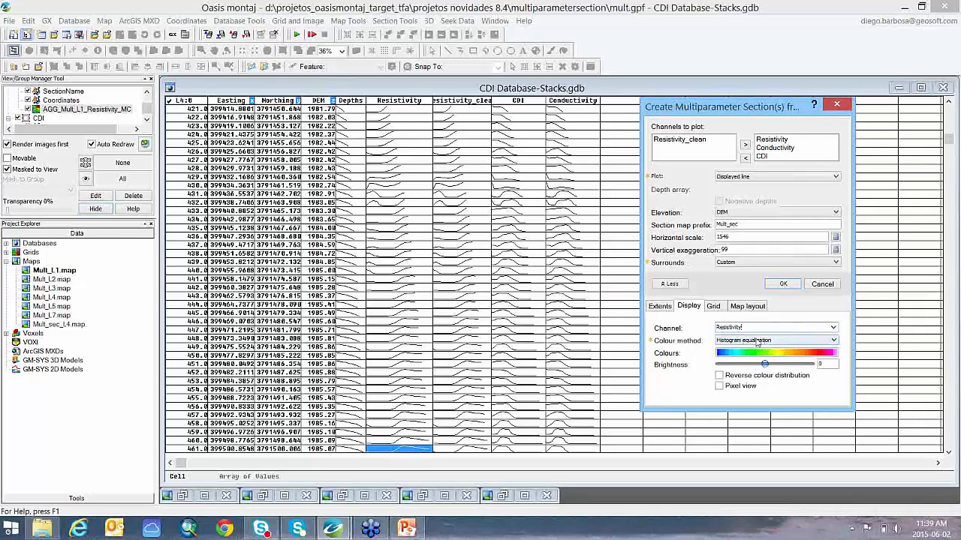
Step: Review the available gridding methods and the map layout sizes, and cancel the section creation
{"action": "left_click", "coordinate": [713, 307]}
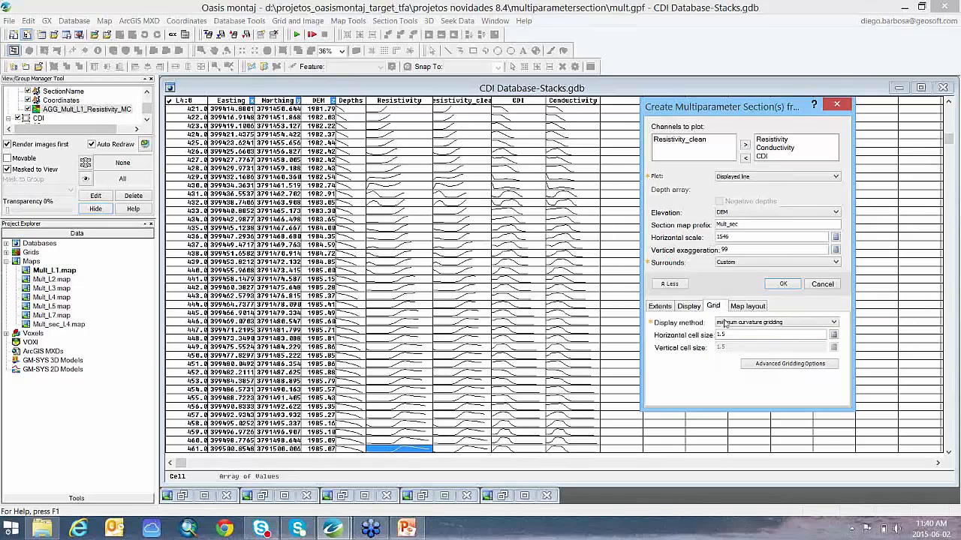
{"action": "left_click", "coordinate": [801, 325]}
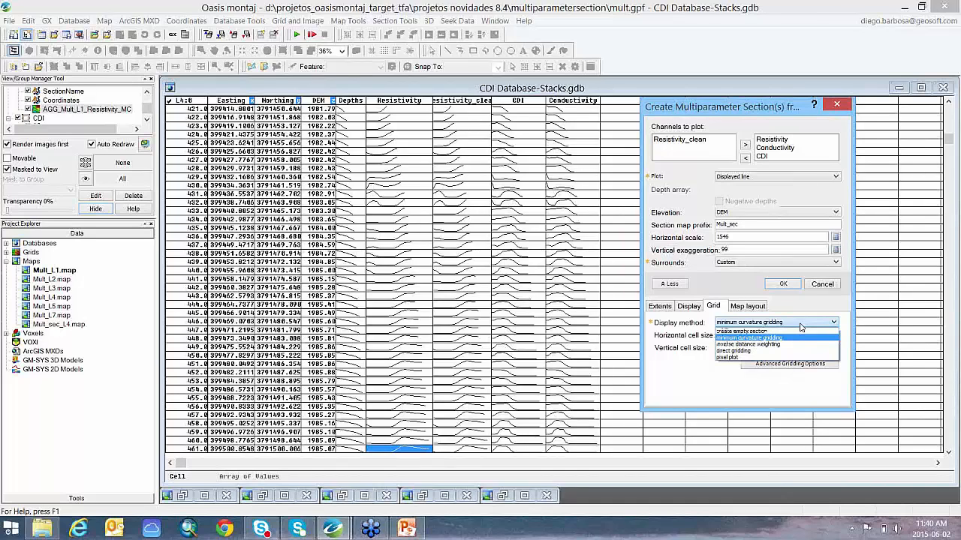
{"action": "left_click", "coordinate": [800, 325]}
{"action": "left_click", "coordinate": [750, 306]}
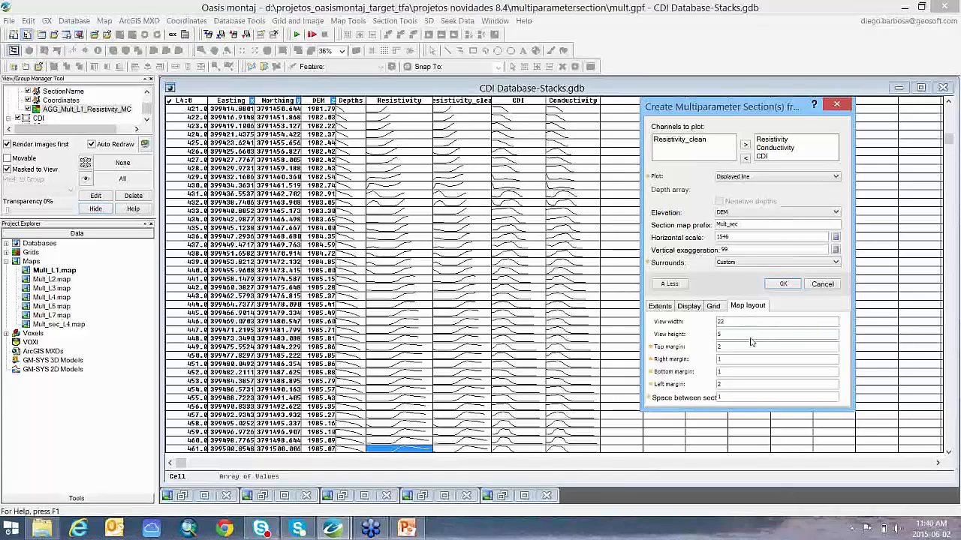
{"action": "left_click", "coordinate": [822, 285]}
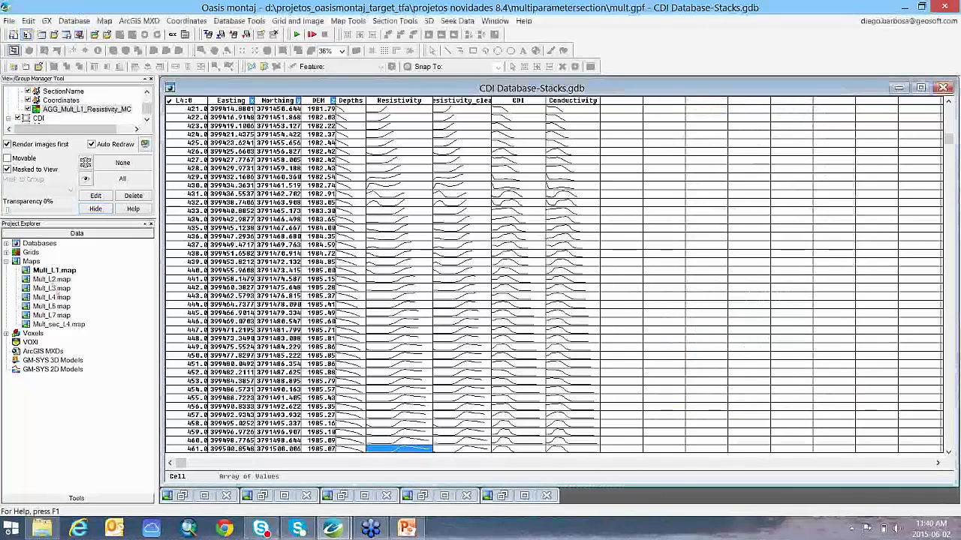
Step: Open Mult_L1.map in a maximized view to examine its Resistivity, Conductivity and CDI sections
{"action": "left_click", "coordinate": [52, 271]}
{"action": "double_click", "coordinate": [52, 271]}
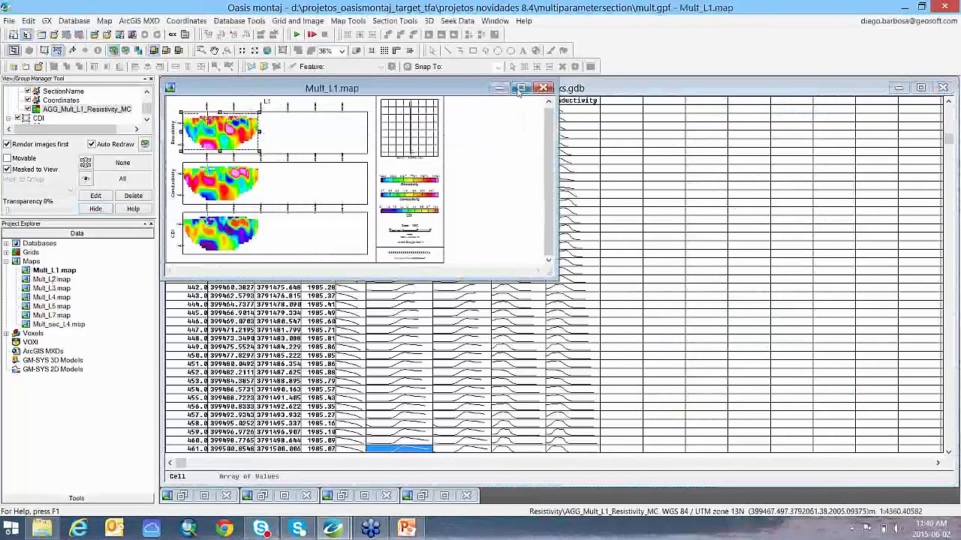
{"action": "left_click", "coordinate": [519, 90]}
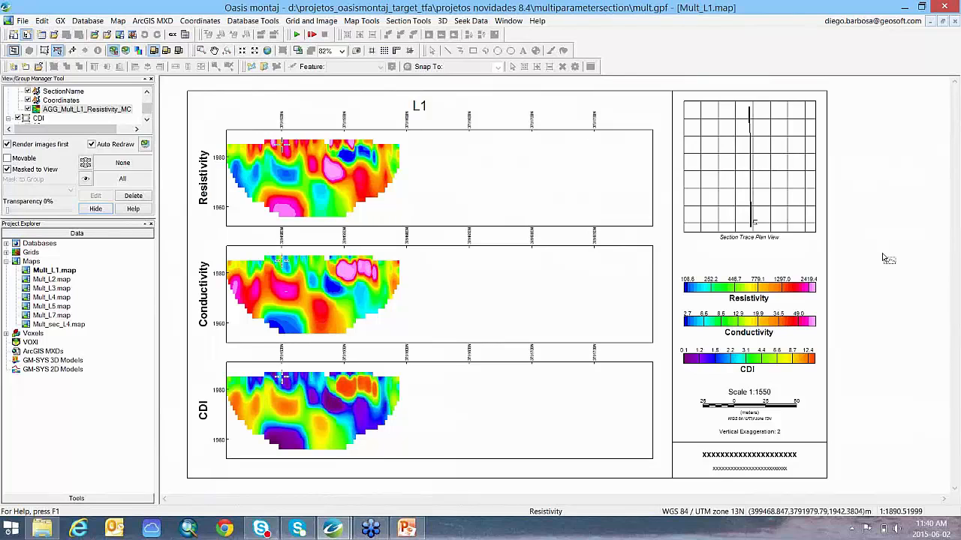
{"action": "scroll", "coordinate": [888, 259], "scroll_direction": "down", "scroll_amount": 1}
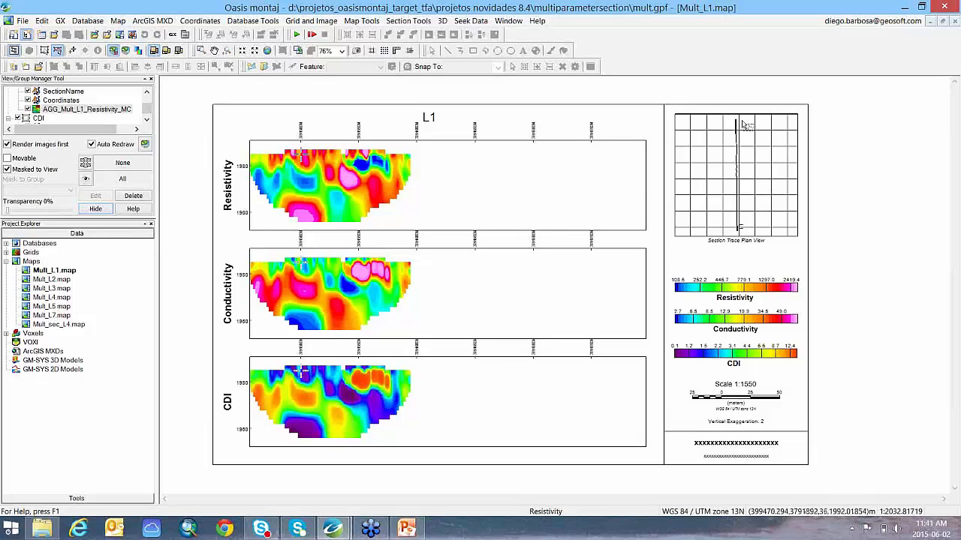
Step: Save the changes to the open documents and switch to the project with the Salt_Dome_L21 GM-SYS model
{"action": "mouse_move", "coordinate": [340, 531]}
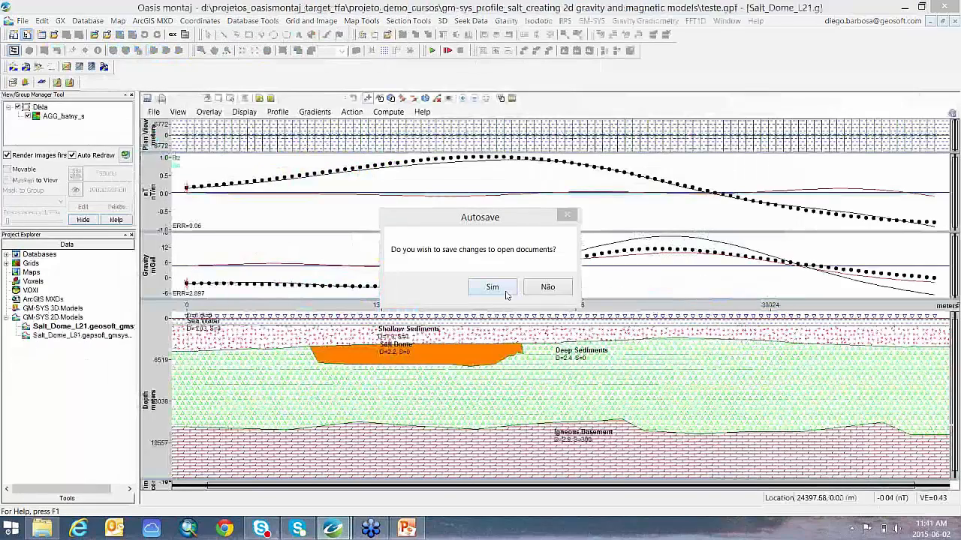
{"action": "left_click", "coordinate": [492, 287]}
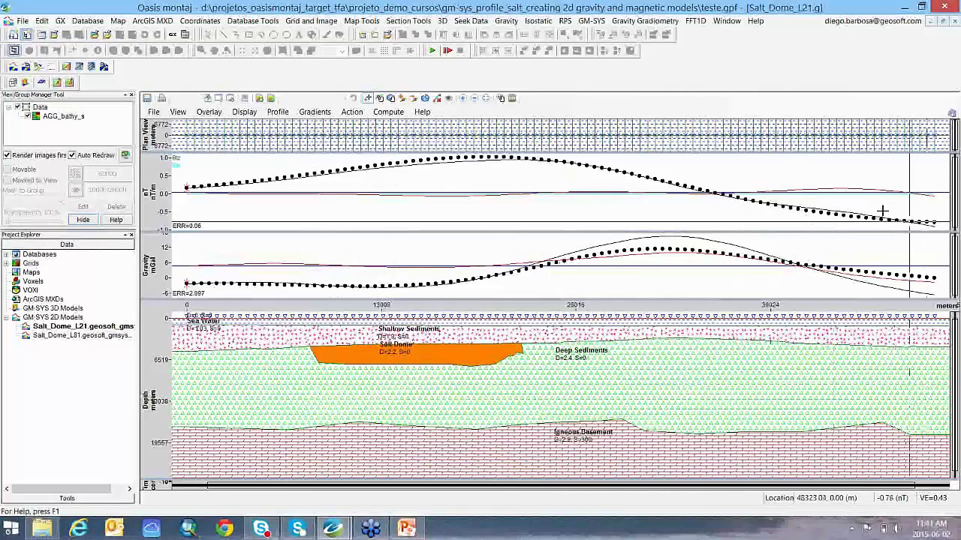
Step: Apply a Butterworth filter with the High pass option to the Salt_Dome_L21 magnetic anomaly profile
{"action": "right_click", "coordinate": [459, 185]}
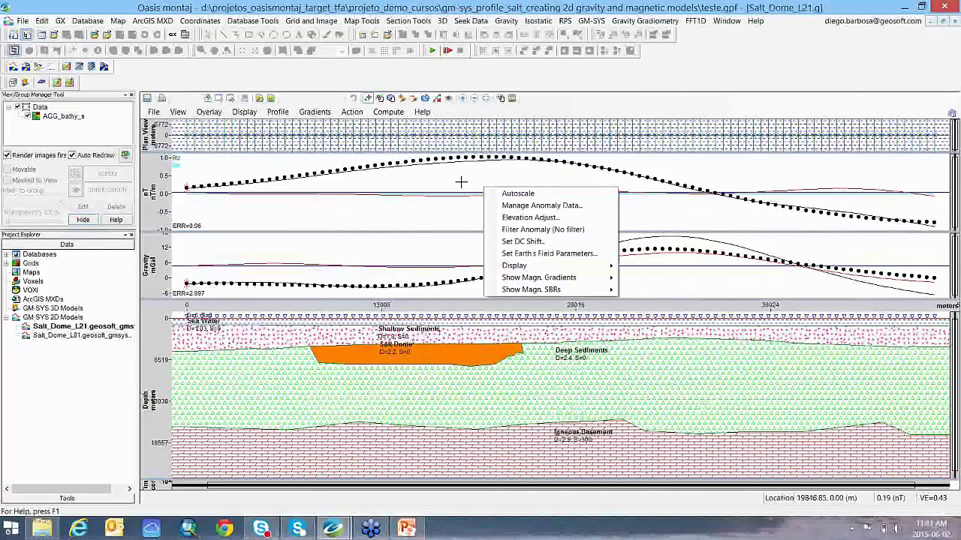
{"action": "right_click", "coordinate": [403, 185]}
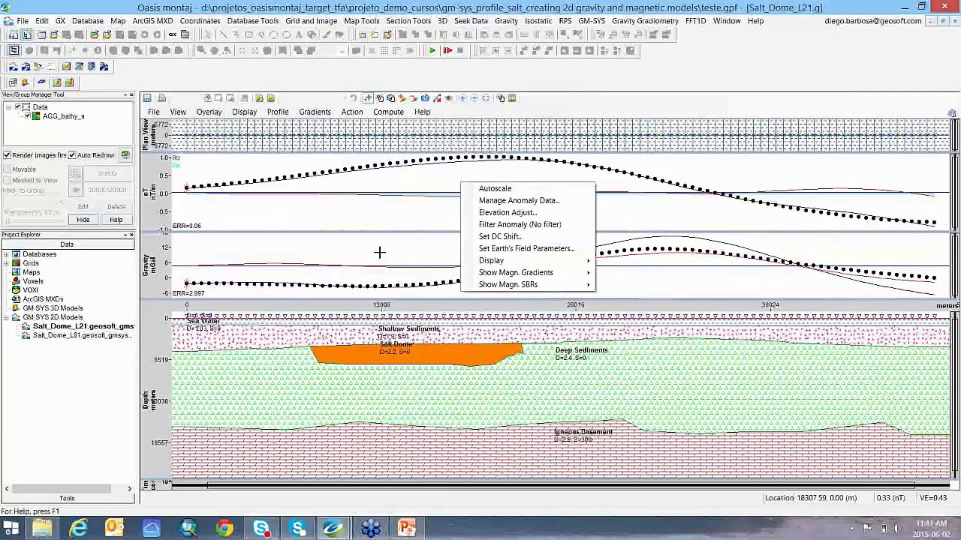
{"action": "left_click", "coordinate": [569, 228]}
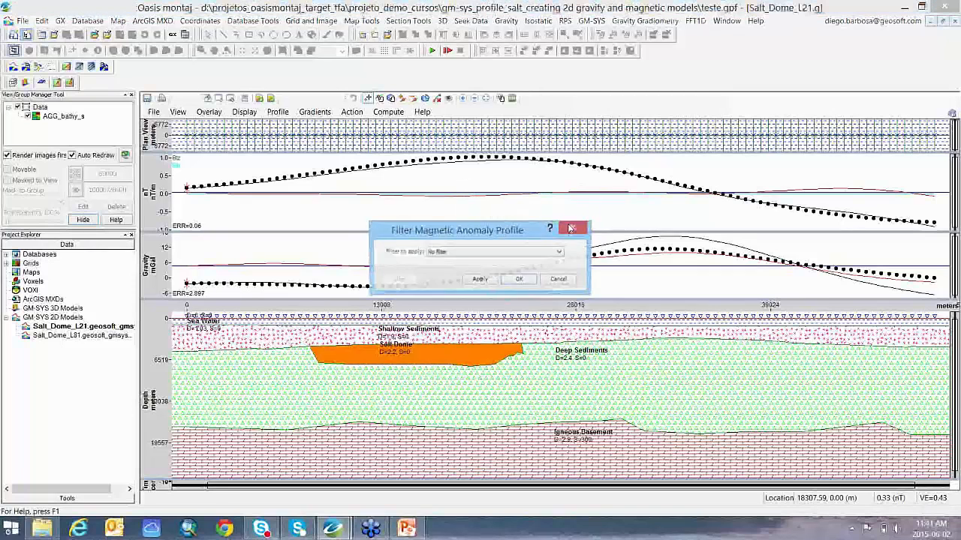
{"action": "left_click", "coordinate": [526, 254]}
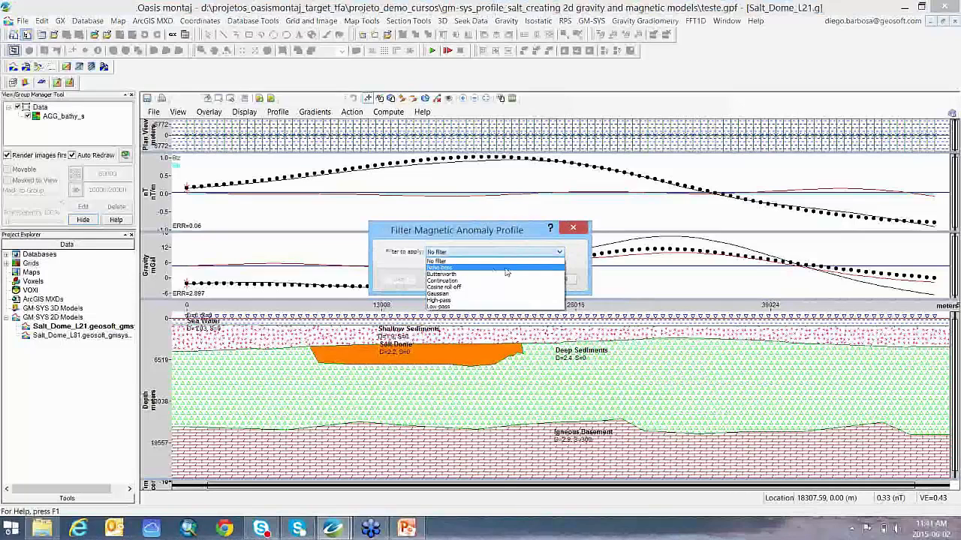
{"action": "left_click", "coordinate": [458, 274]}
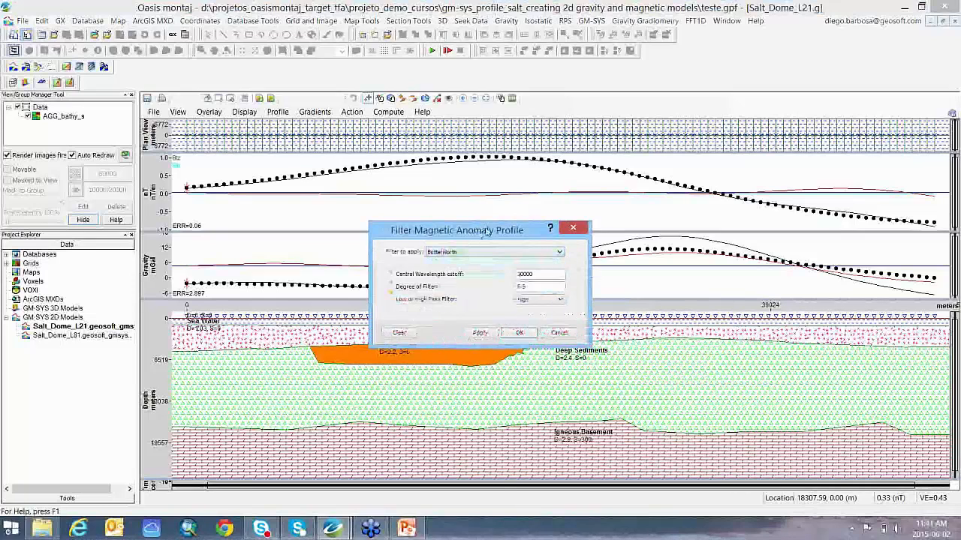
{"action": "left_click_drag", "start_coordinate": [489, 232], "coordinate": [755, 228]}
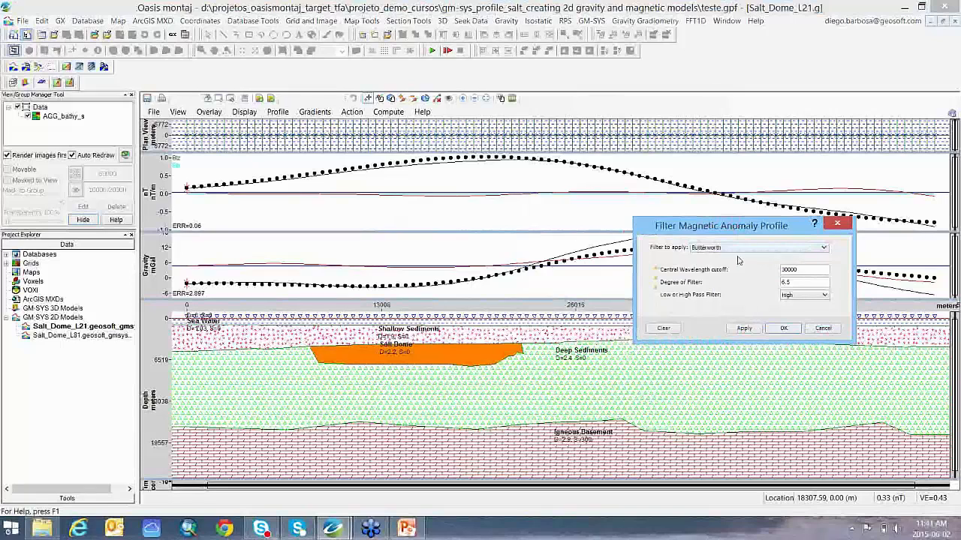
{"action": "left_click", "coordinate": [803, 296]}
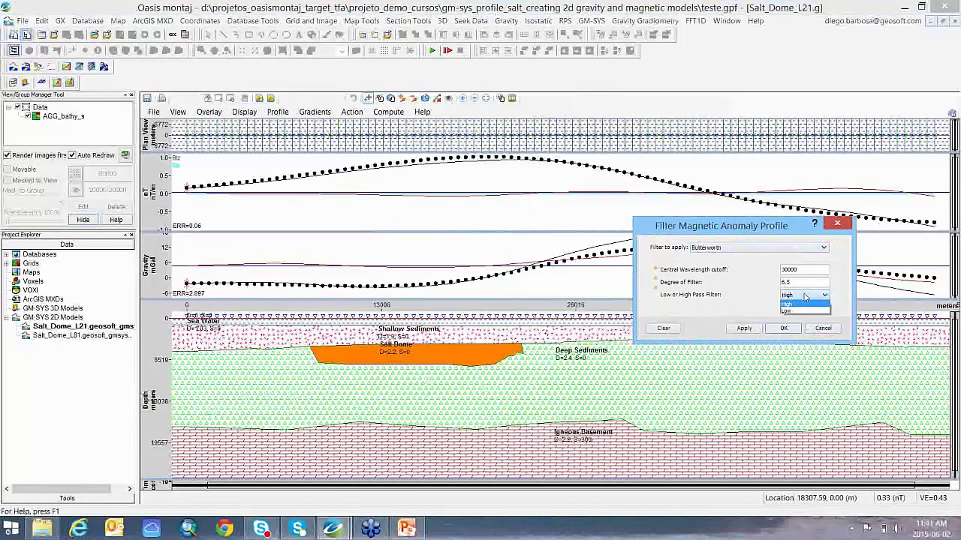
{"action": "left_click", "coordinate": [801, 303]}
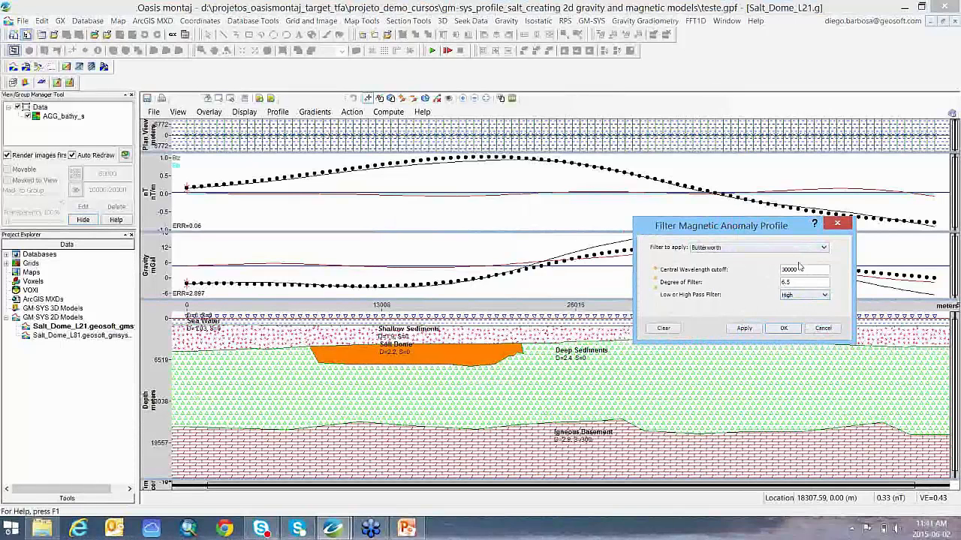
{"action": "left_click", "coordinate": [744, 329]}
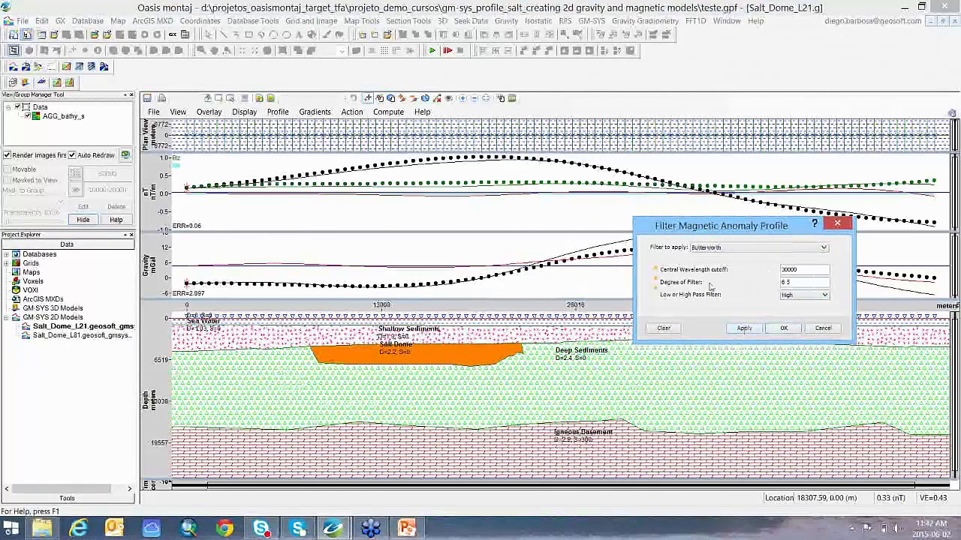
Step: Set the Butterworth filter's central wavelength cutoff to 10000, reapply it and accept the filter settings
{"action": "double_click", "coordinate": [804, 268]}
{"action": "type", "text": "100000"}
{"action": "key", "text": "BackSpace"}
{"action": "left_click", "coordinate": [740, 333]}
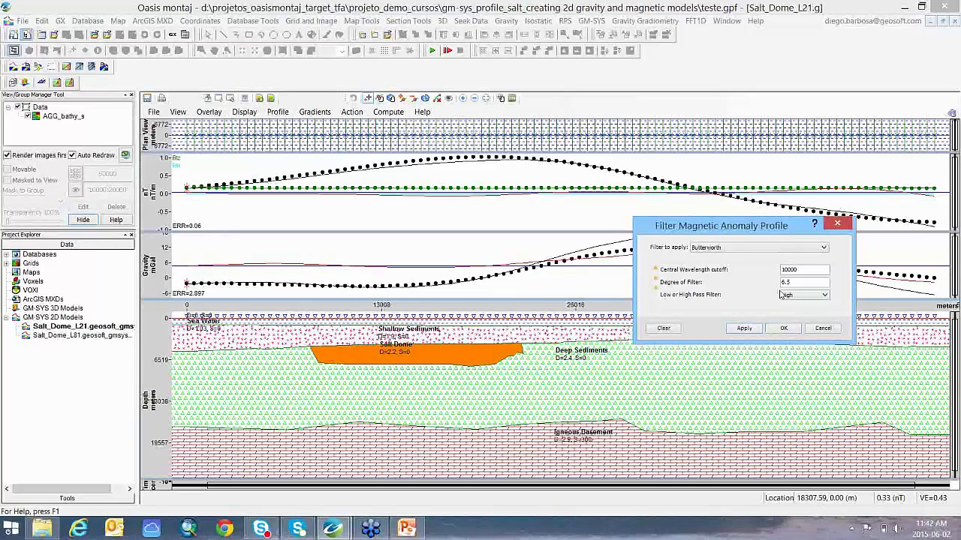
{"action": "left_click", "coordinate": [784, 328]}
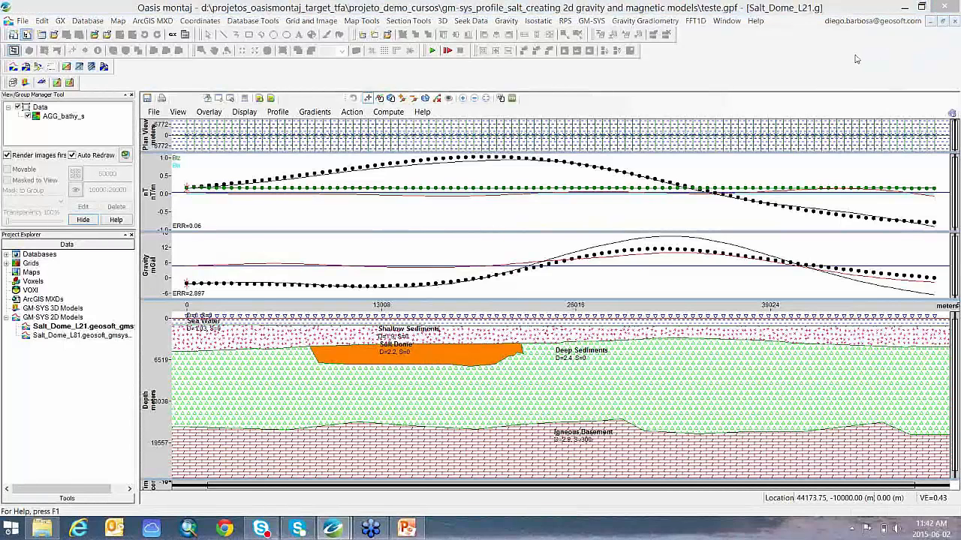
Step: Switch to the PowerPoint slide show
{"action": "key", "text": "alt+Tab"}
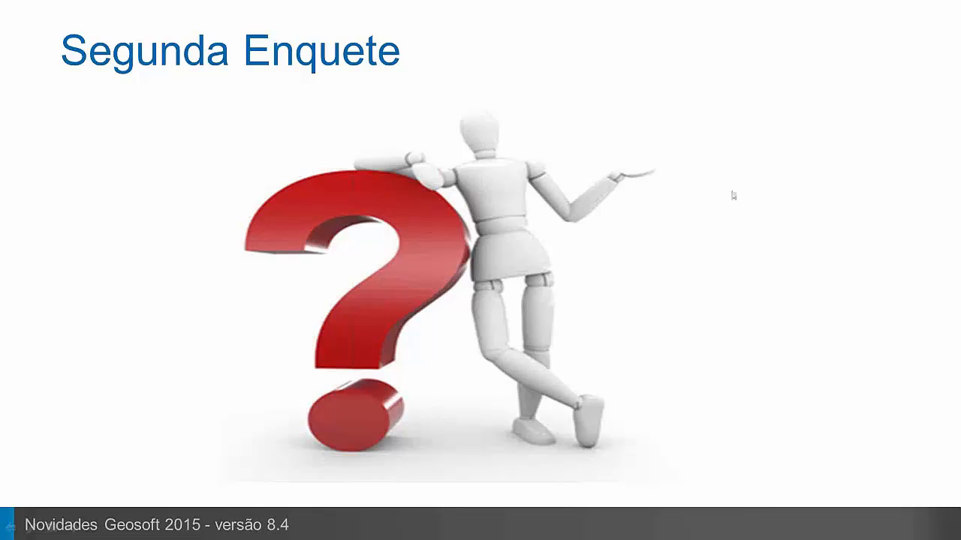